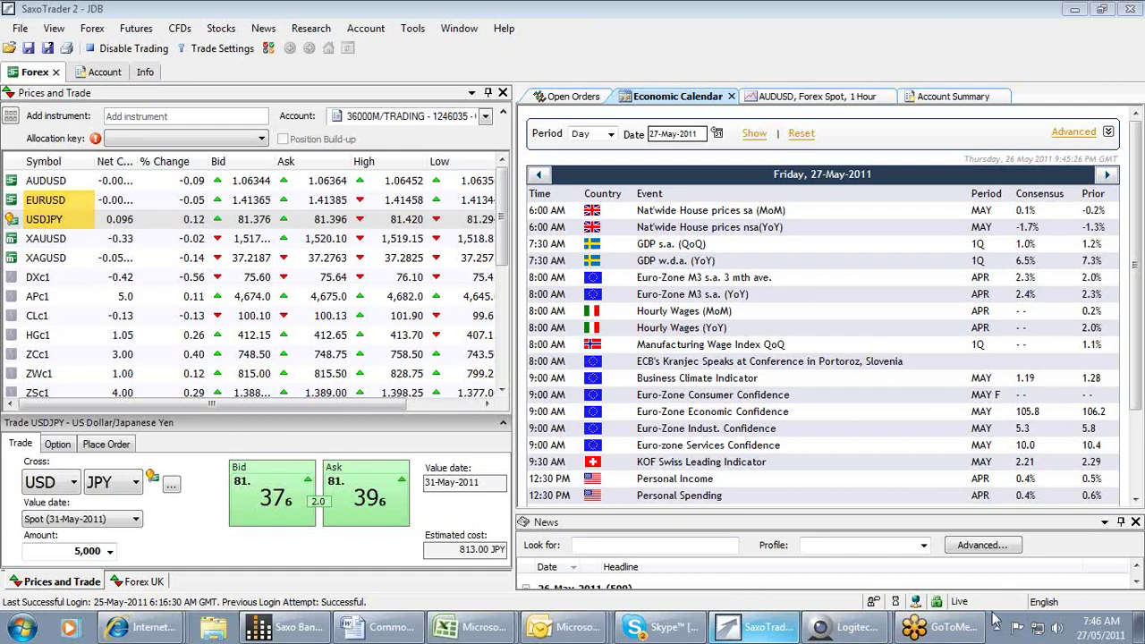
{"action": "mouse_move", "coordinate": [850, 626]}
{"action": "left_click", "coordinate": [832, 588]}
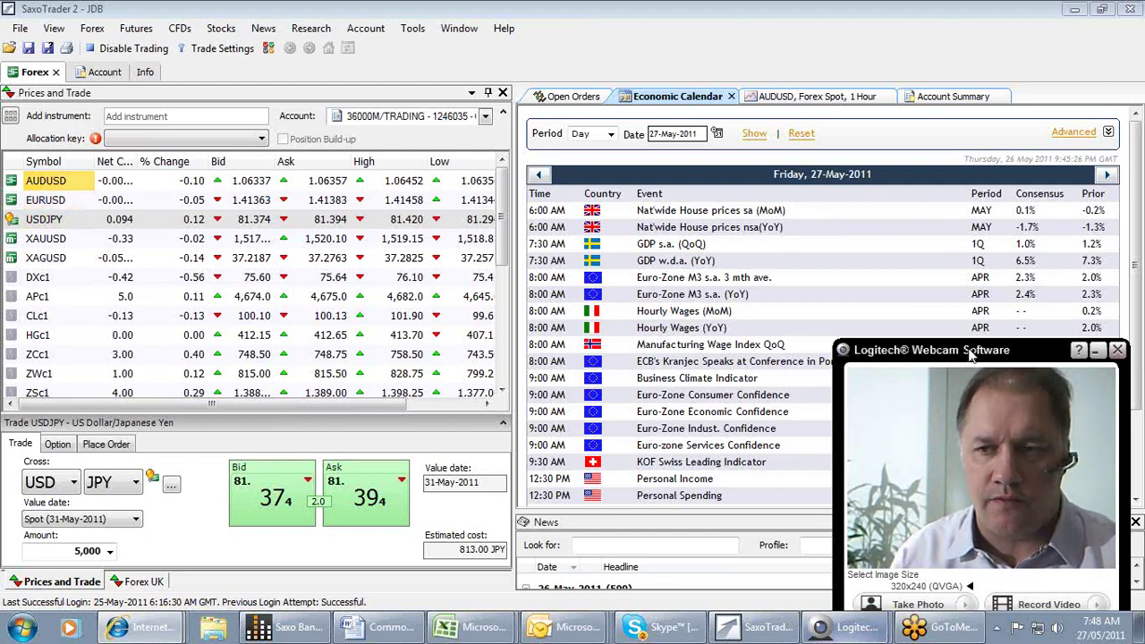
{"action": "left_click", "coordinate": [1098, 350]}
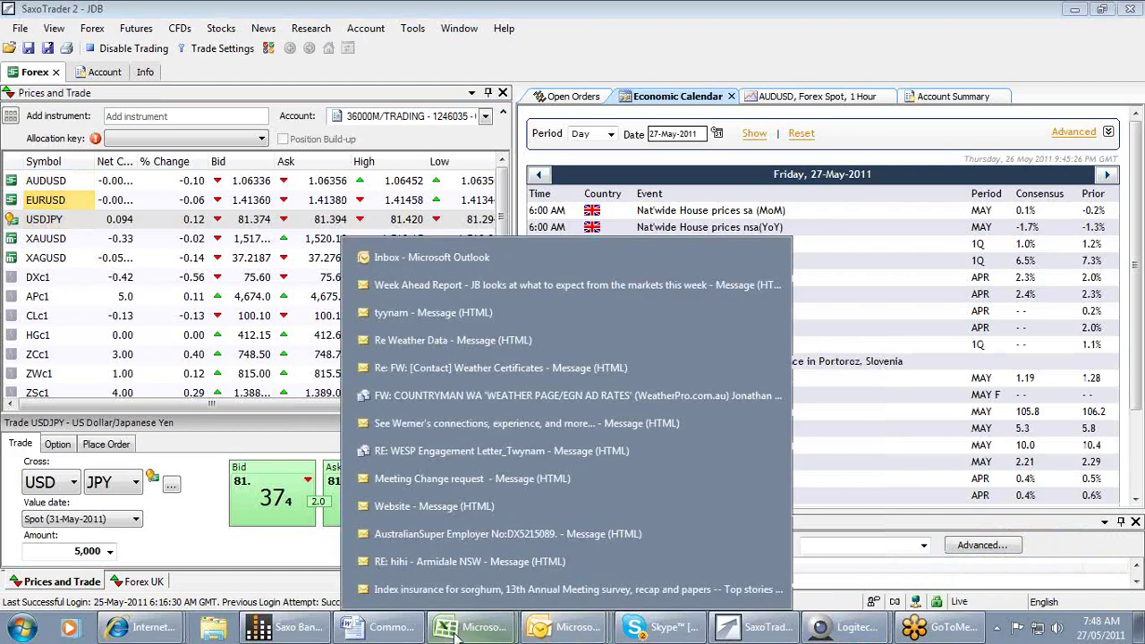
Step: Switch to the Bloomberg markets page in Internet Explorer and review the Americas, European and Asia-Pacific index and futures tables
{"action": "mouse_move", "coordinate": [266, 632]}
{"action": "mouse_move", "coordinate": [139, 632]}
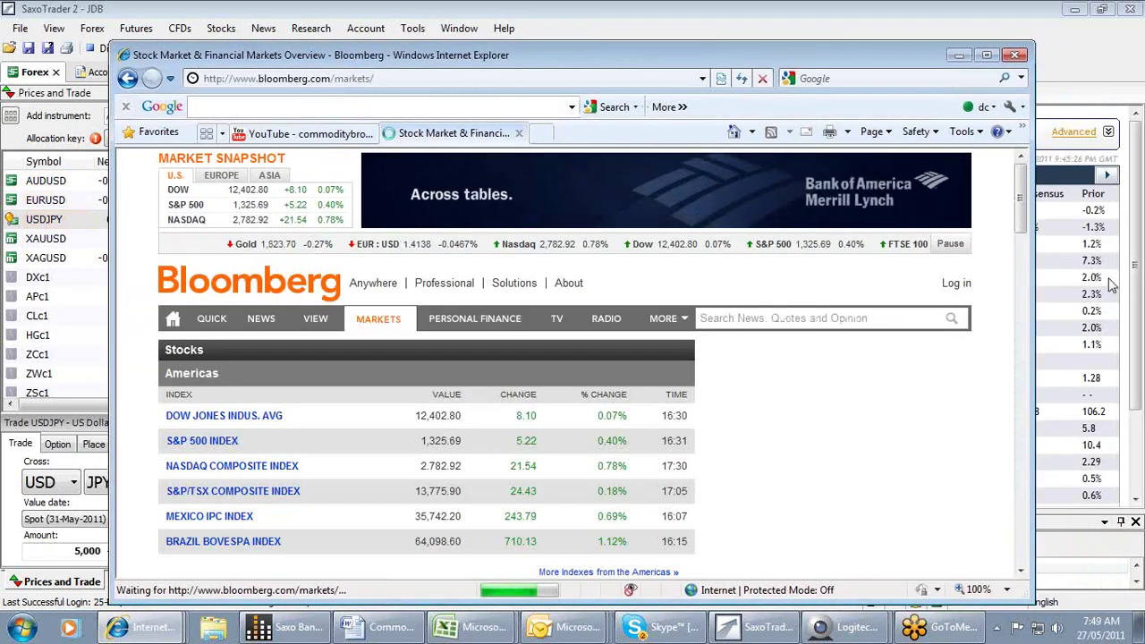
{"action": "left_click_drag", "start_coordinate": [1020, 206], "coordinate": [1028, 231]}
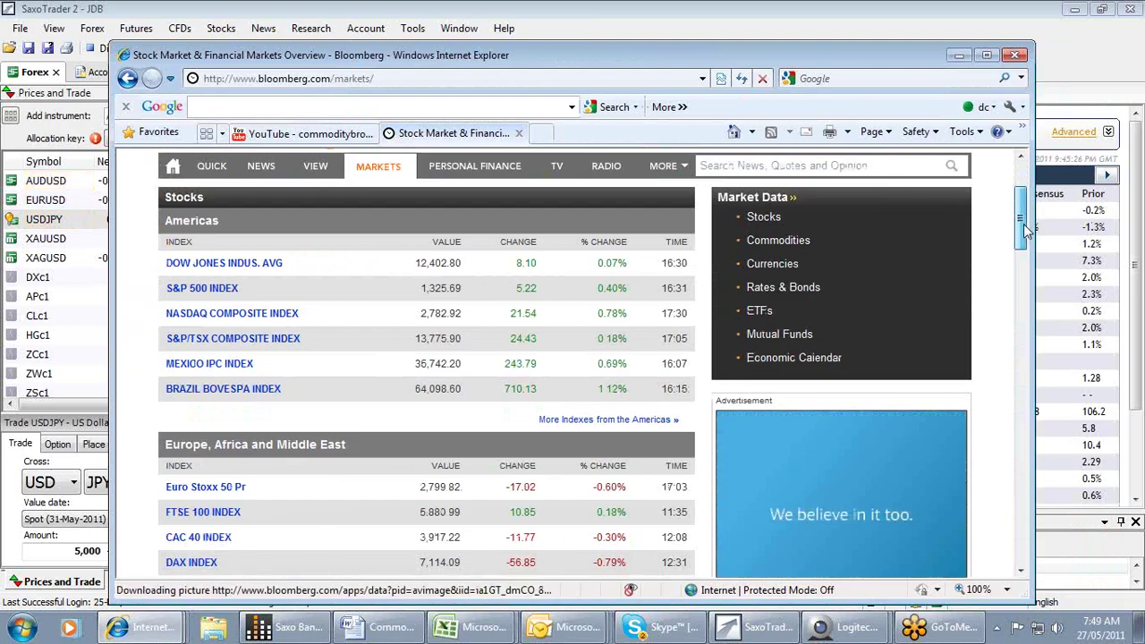
{"action": "left_click_drag", "start_coordinate": [1027, 231], "coordinate": [1024, 259]}
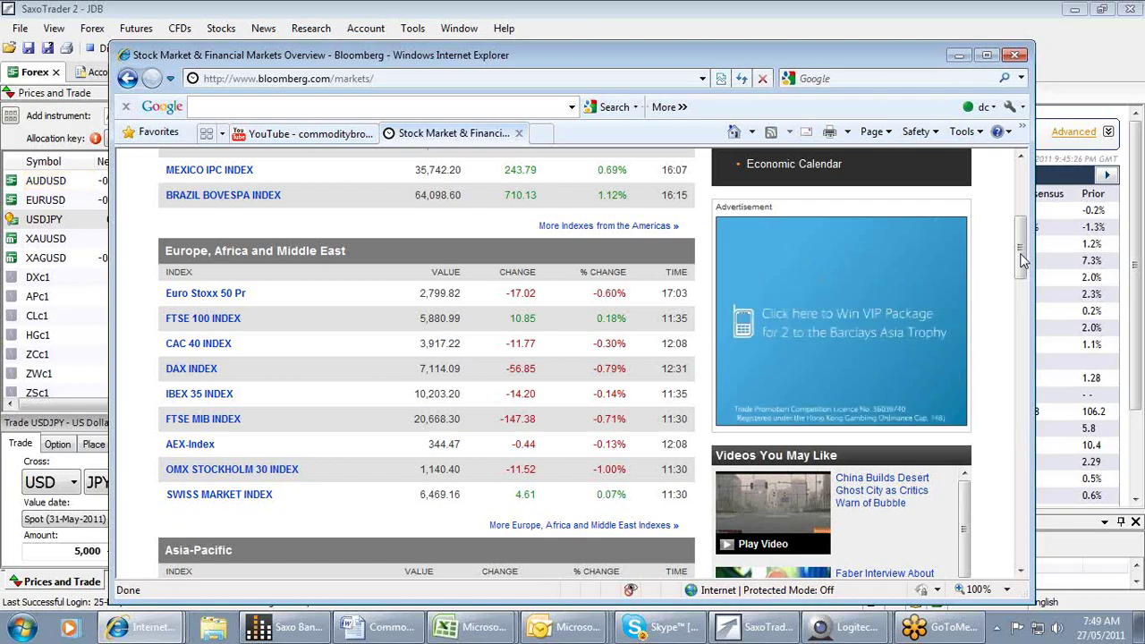
{"action": "left_click_drag", "start_coordinate": [1023, 258], "coordinate": [1012, 358]}
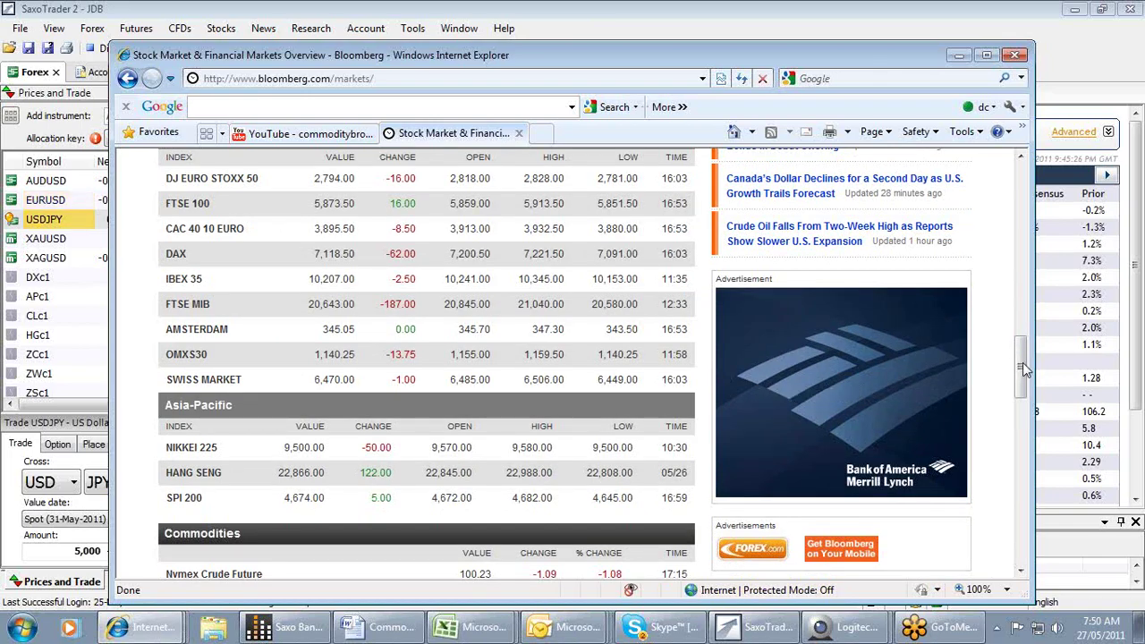
{"action": "left_click_drag", "start_coordinate": [1026, 371], "coordinate": [1030, 185]}
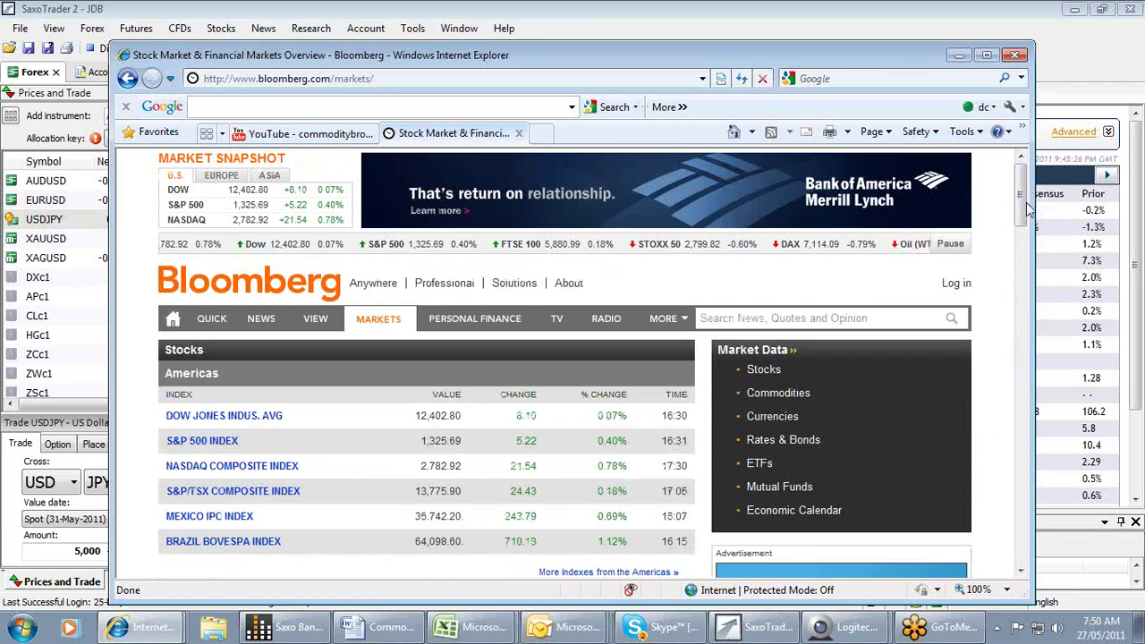
Step: Return to SaxoTrader and chart the US Dollar Index (DXc1) hourly, extending the visible history back to April
{"action": "left_click", "coordinate": [1046, 208]}
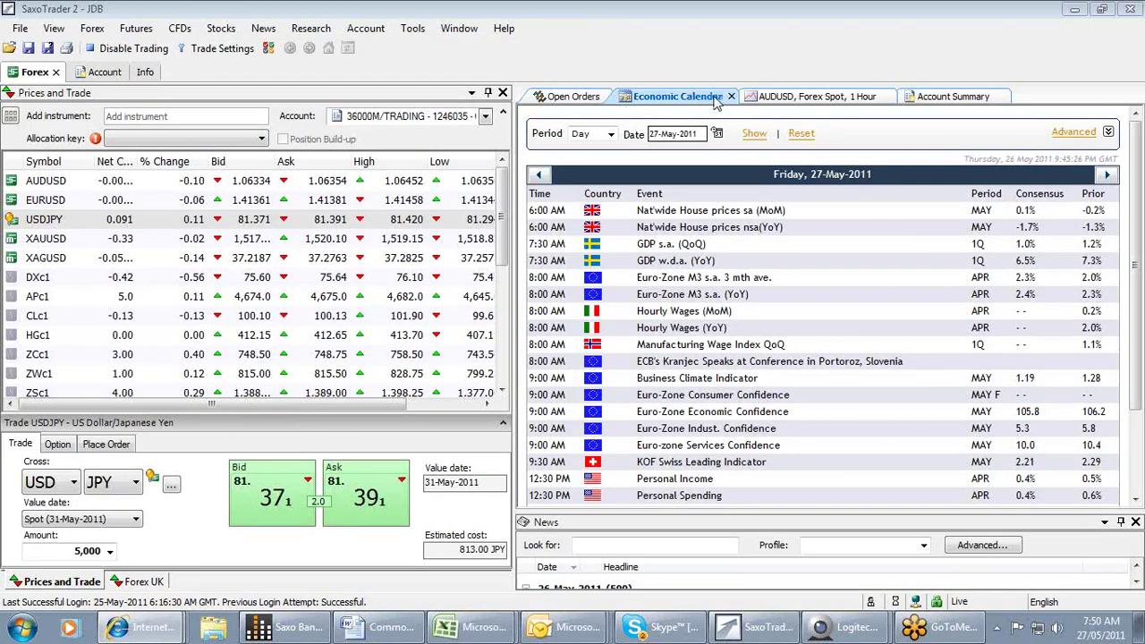
{"action": "left_click", "coordinate": [778, 99]}
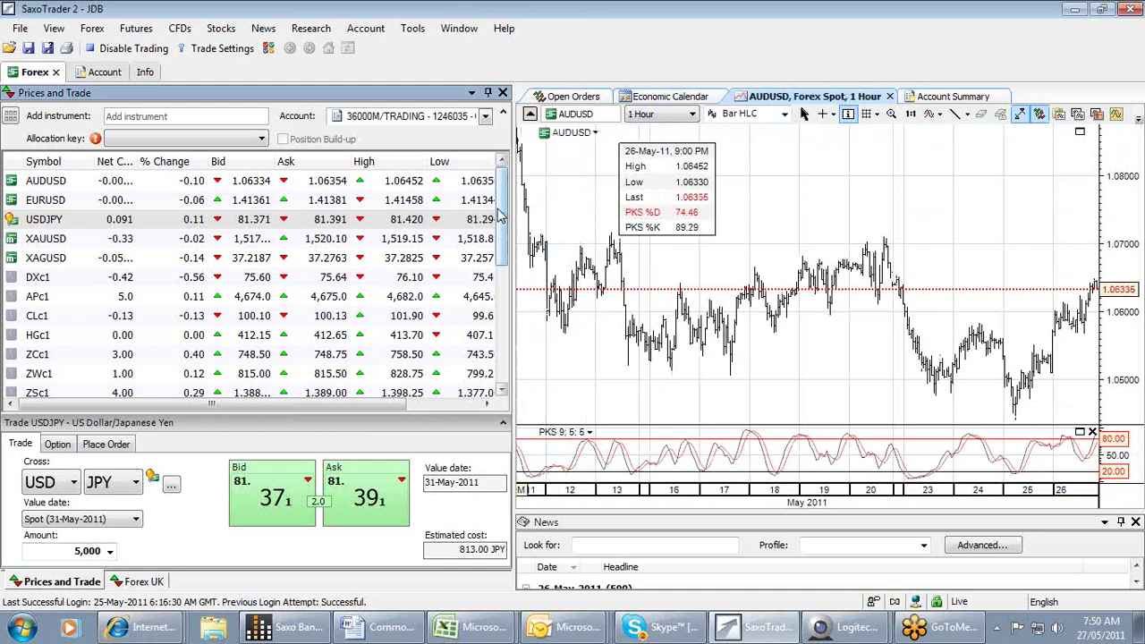
{"action": "left_click", "coordinate": [40, 283]}
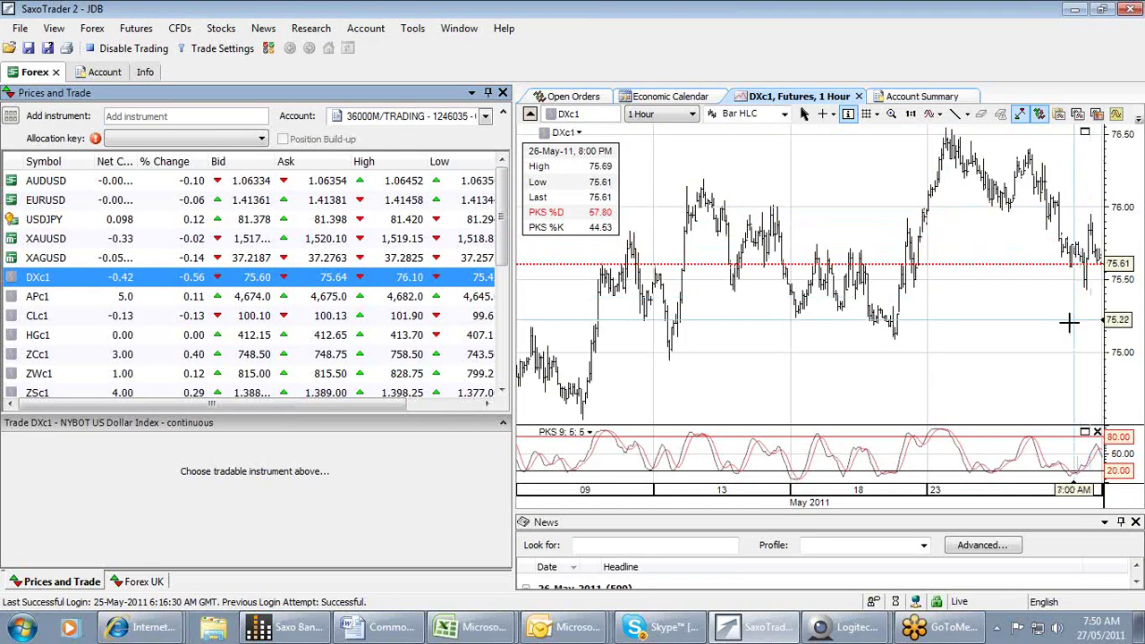
{"action": "left_click_drag", "start_coordinate": [1068, 320], "coordinate": [1038, 331]}
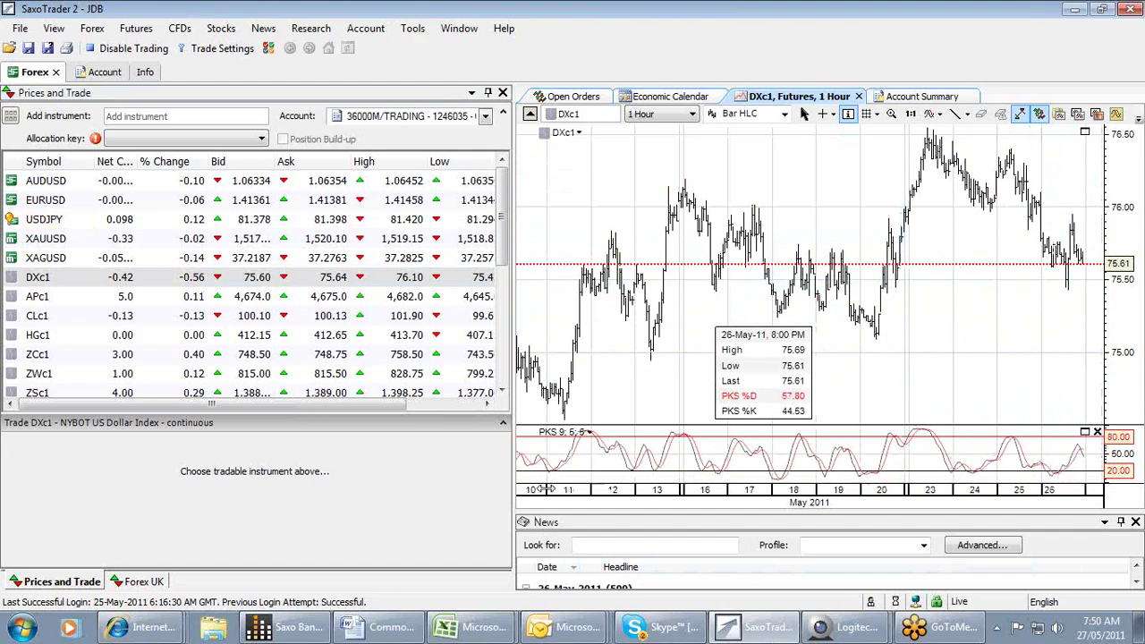
{"action": "scroll", "coordinate": [992, 510], "scroll_direction": "down", "scroll_amount": 5}
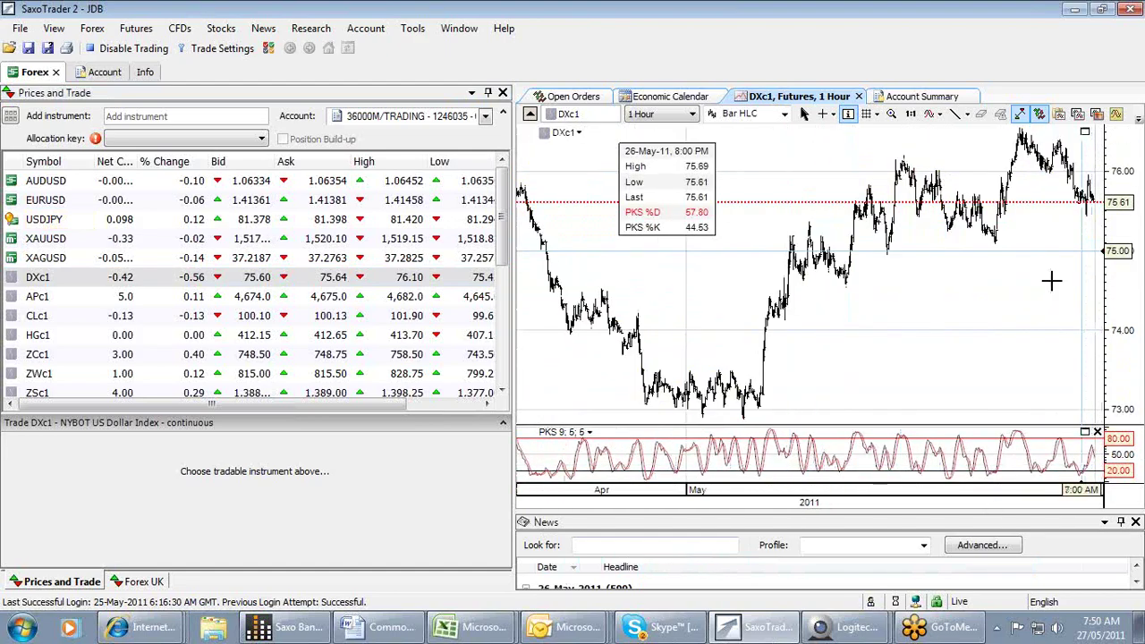
{"action": "left_click_drag", "start_coordinate": [1053, 274], "coordinate": [1043, 301]}
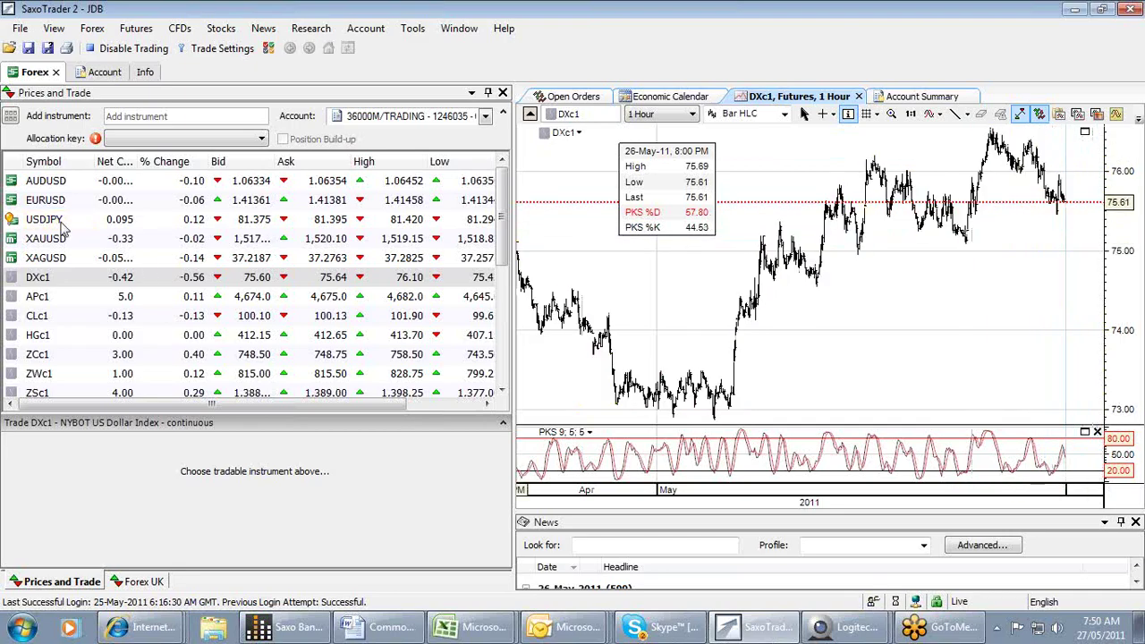
Step: Chart AUDUSD on the hourly period and examine its most recent price bars
{"action": "left_click", "coordinate": [62, 183]}
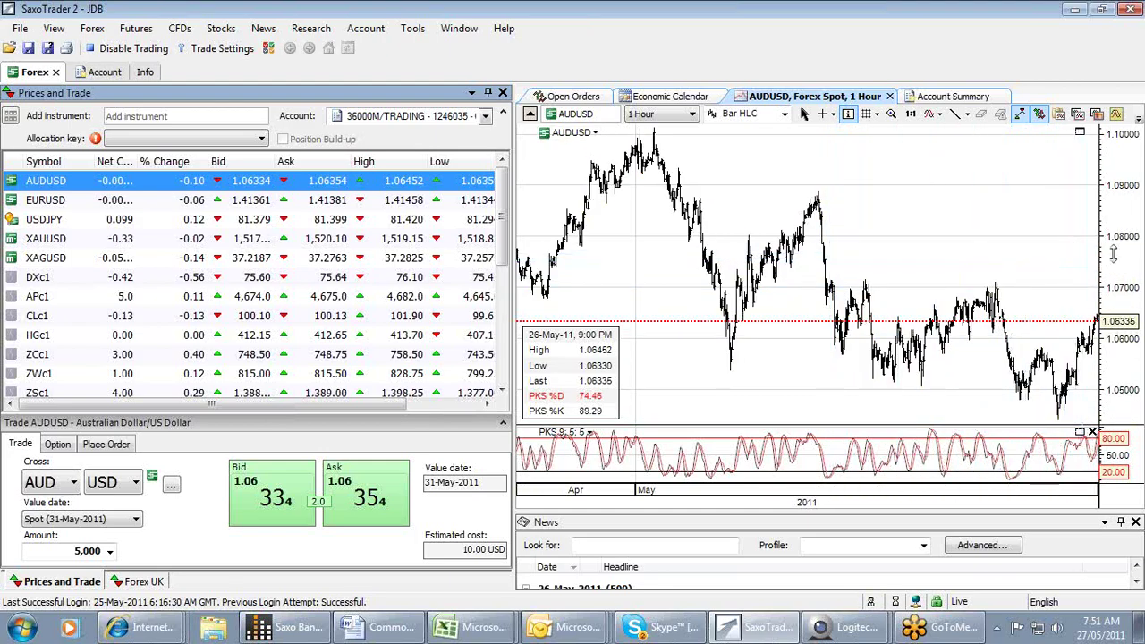
{"action": "left_click", "coordinate": [1095, 361]}
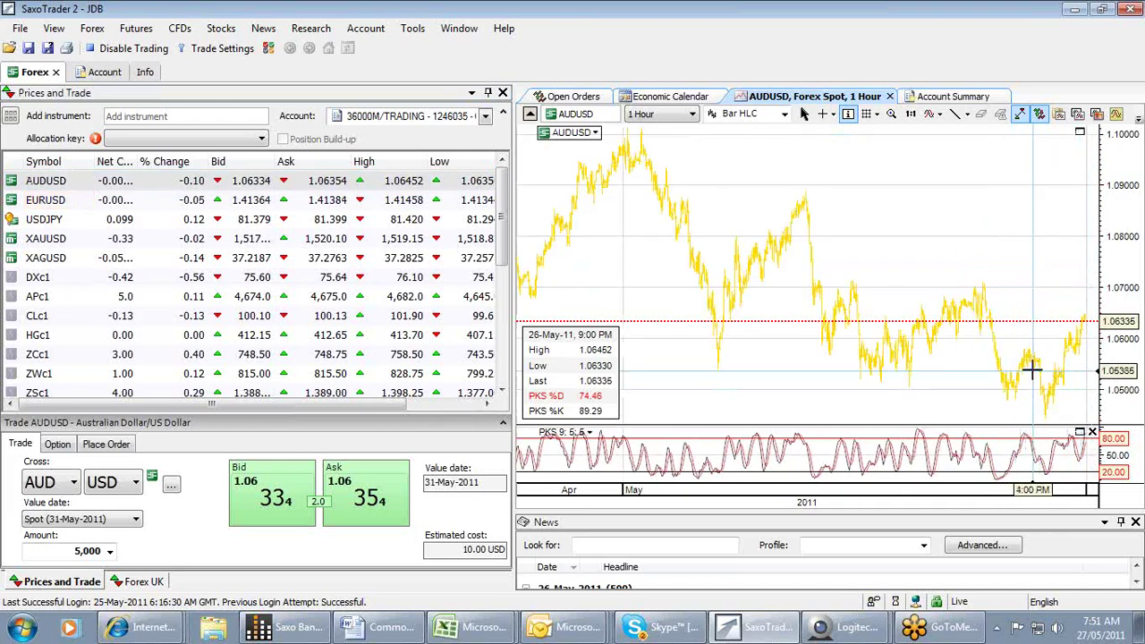
{"action": "left_click", "coordinate": [1085, 329]}
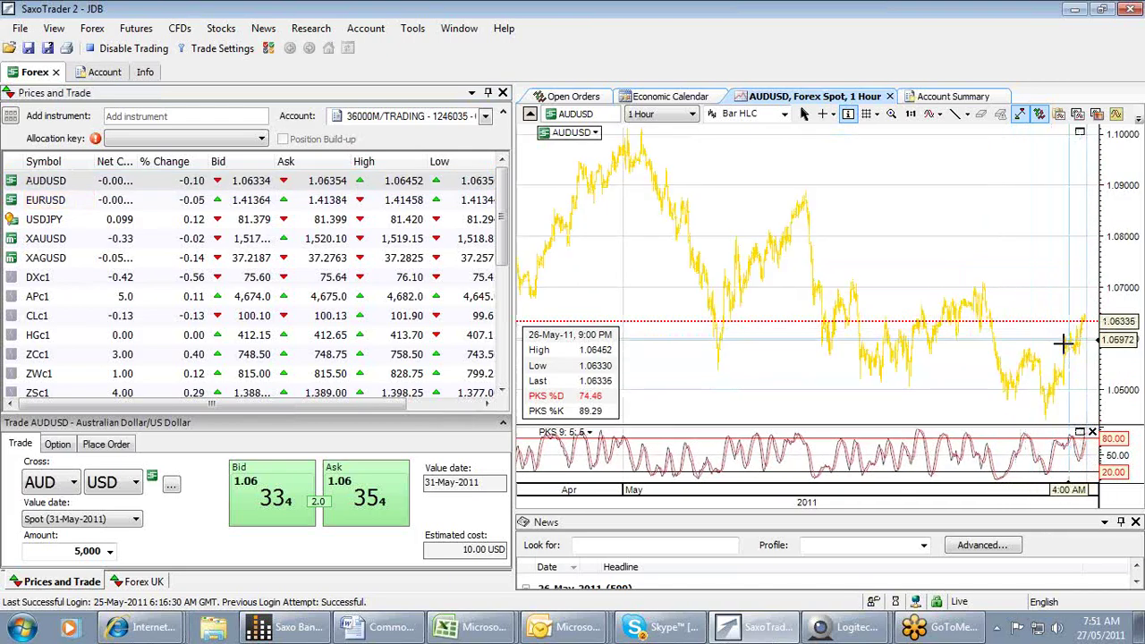
Step: View the hourly charts of USDJPY, crude oil (CLc1), gold (XAUUSD) and silver (XAGUSD) one after another
{"action": "left_click", "coordinate": [45, 220]}
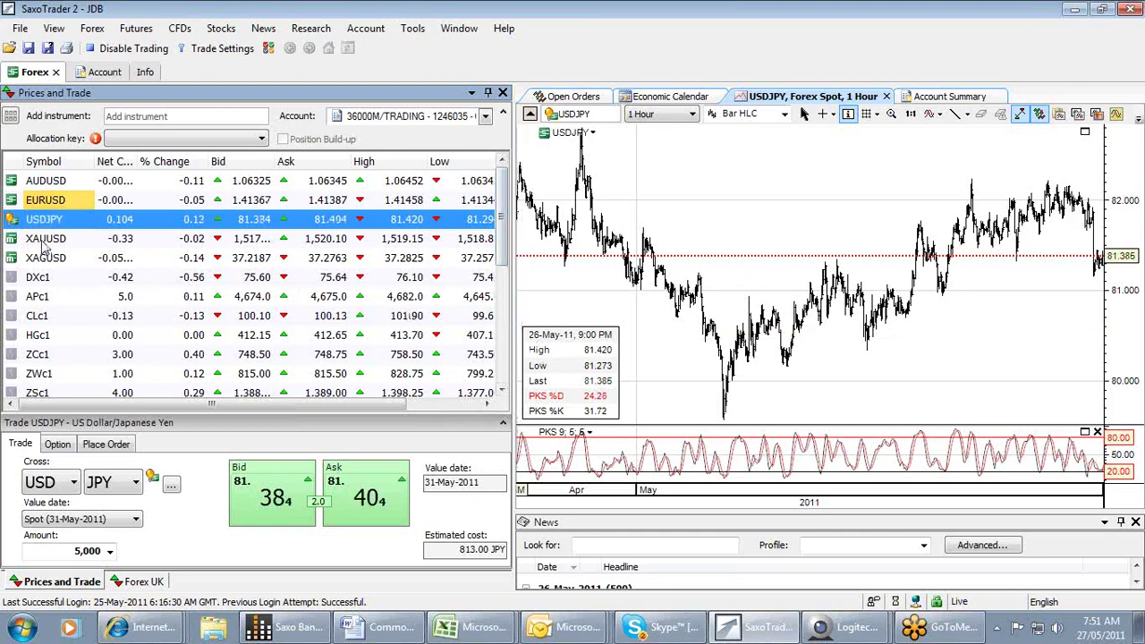
{"action": "left_click", "coordinate": [47, 320]}
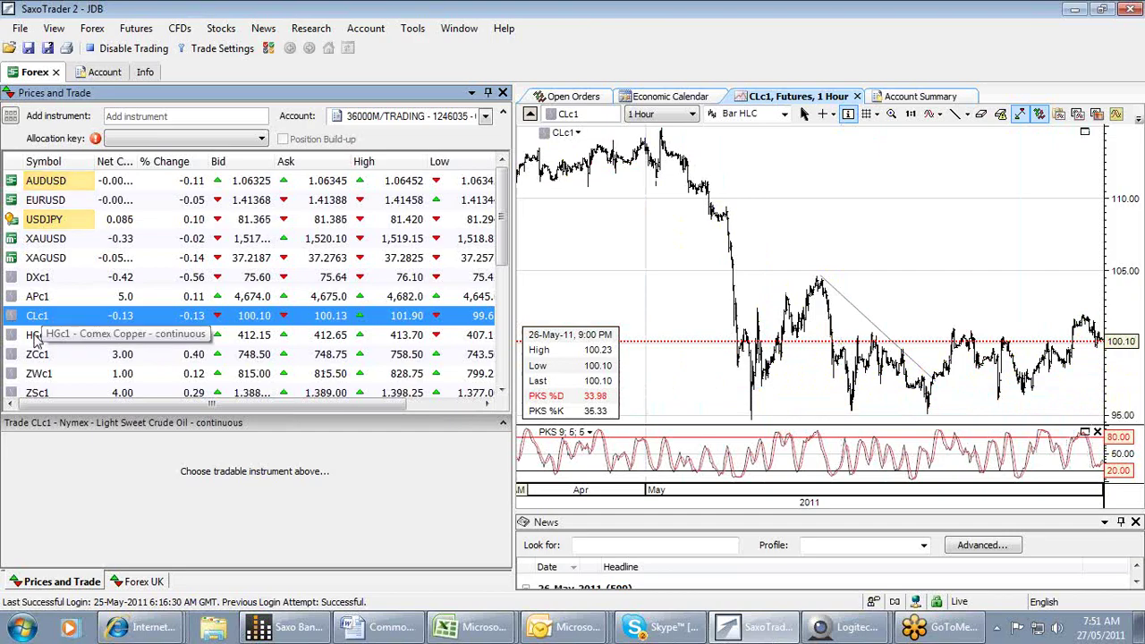
{"action": "left_click", "coordinate": [44, 240]}
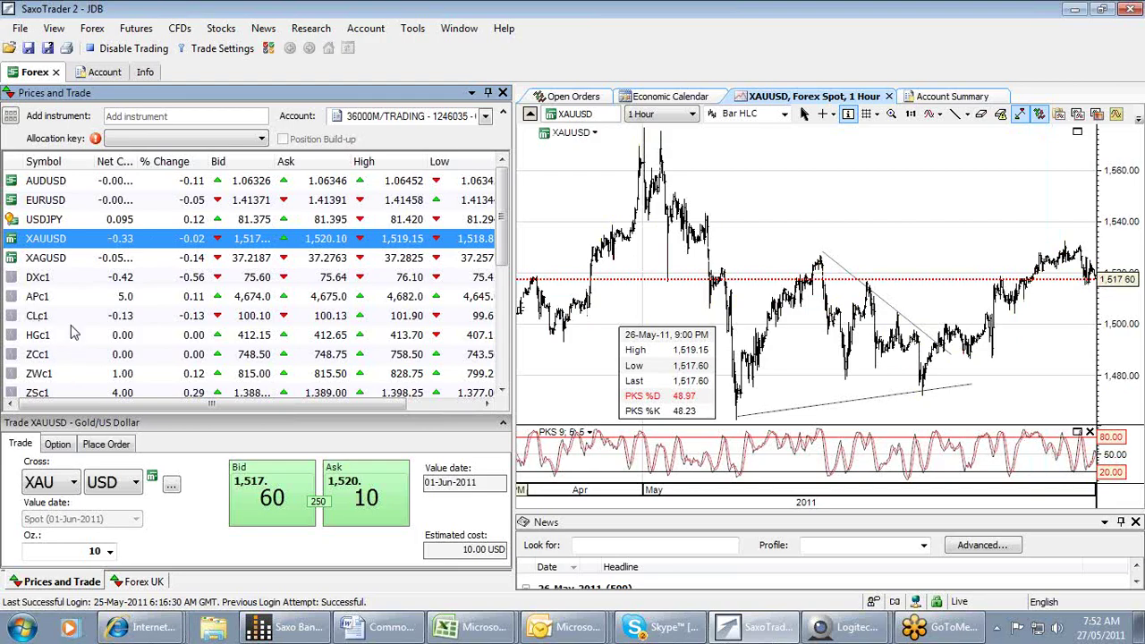
{"action": "left_click", "coordinate": [58, 260]}
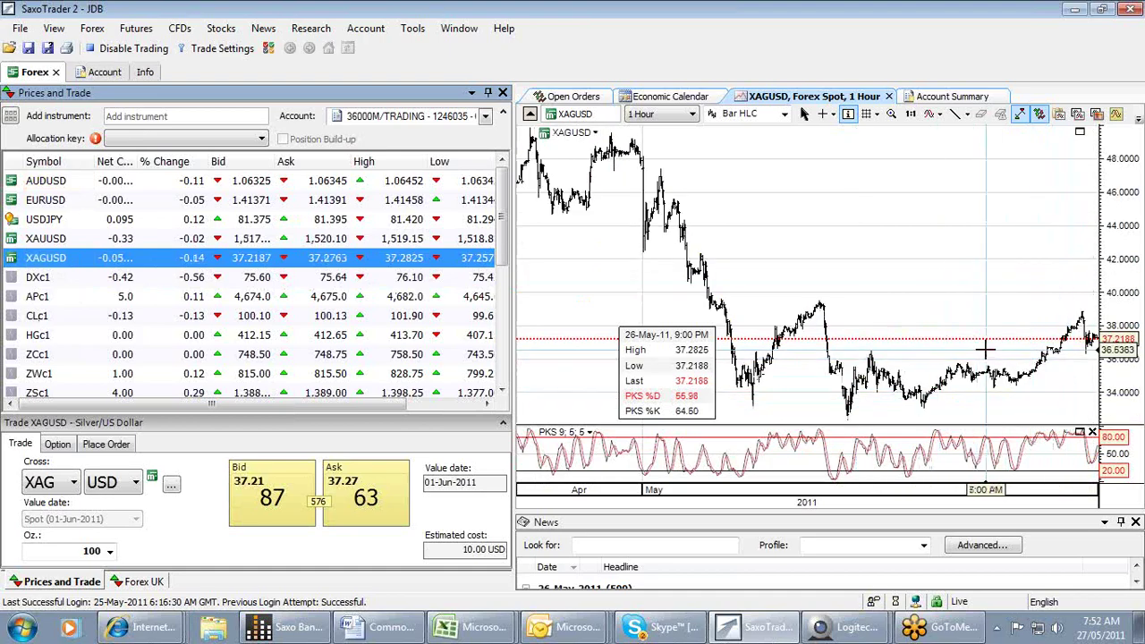
Step: Chart wheat (ZWc1) on the Daily period with a compressed price scale and examine the latest bars
{"action": "left_click", "coordinate": [502, 391]}
{"action": "left_click", "coordinate": [502, 391]}
{"action": "left_click", "coordinate": [502, 391]}
{"action": "left_click", "coordinate": [502, 391]}
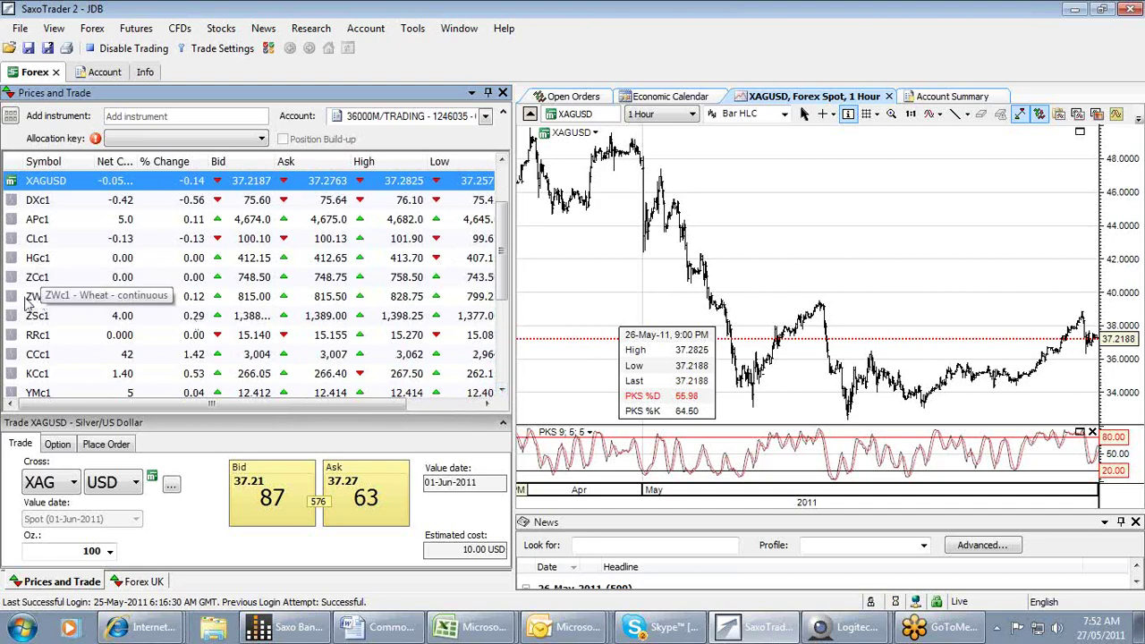
{"action": "left_click", "coordinate": [32, 304]}
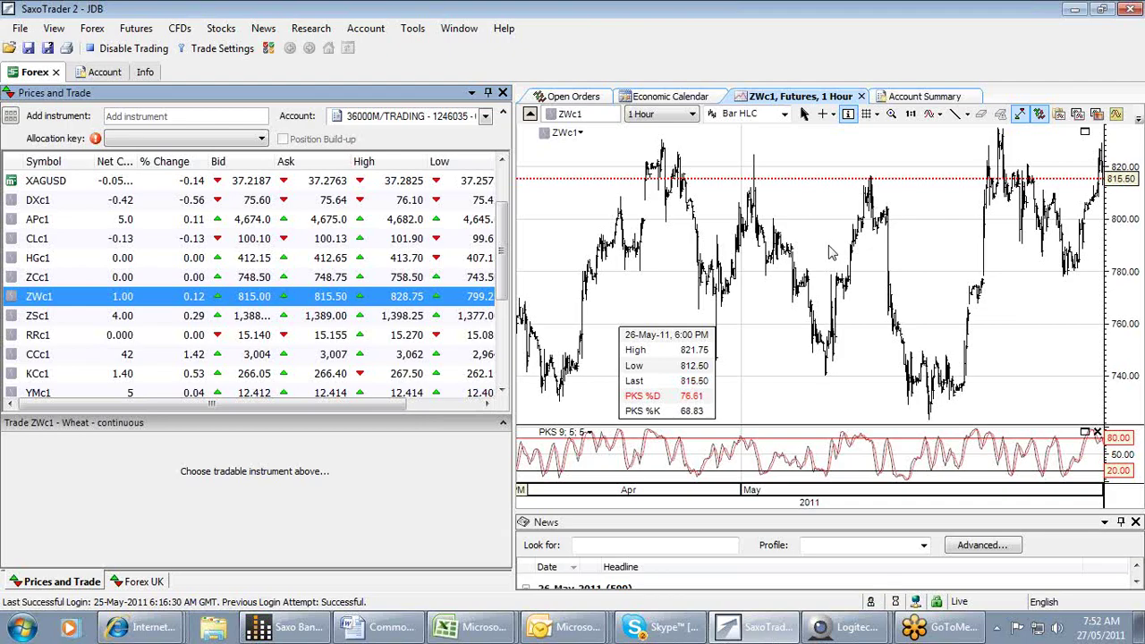
{"action": "left_click", "coordinate": [693, 115]}
{"action": "left_click", "coordinate": [673, 238]}
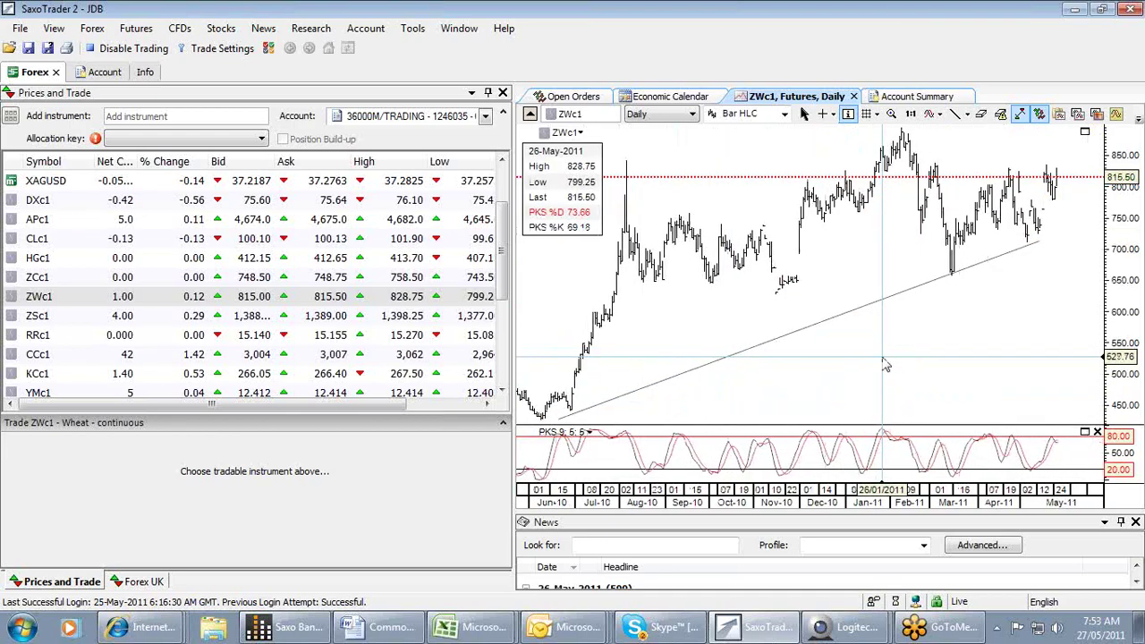
{"action": "left_click_drag", "start_coordinate": [1136, 183], "coordinate": [1109, 323]}
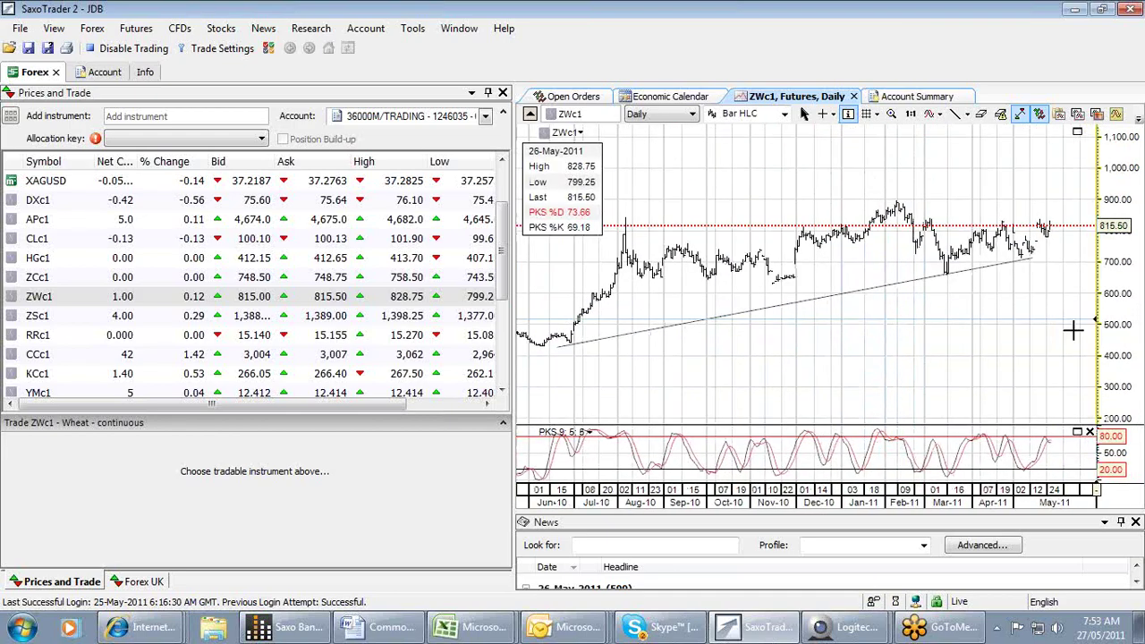
{"action": "left_click", "coordinate": [1038, 218]}
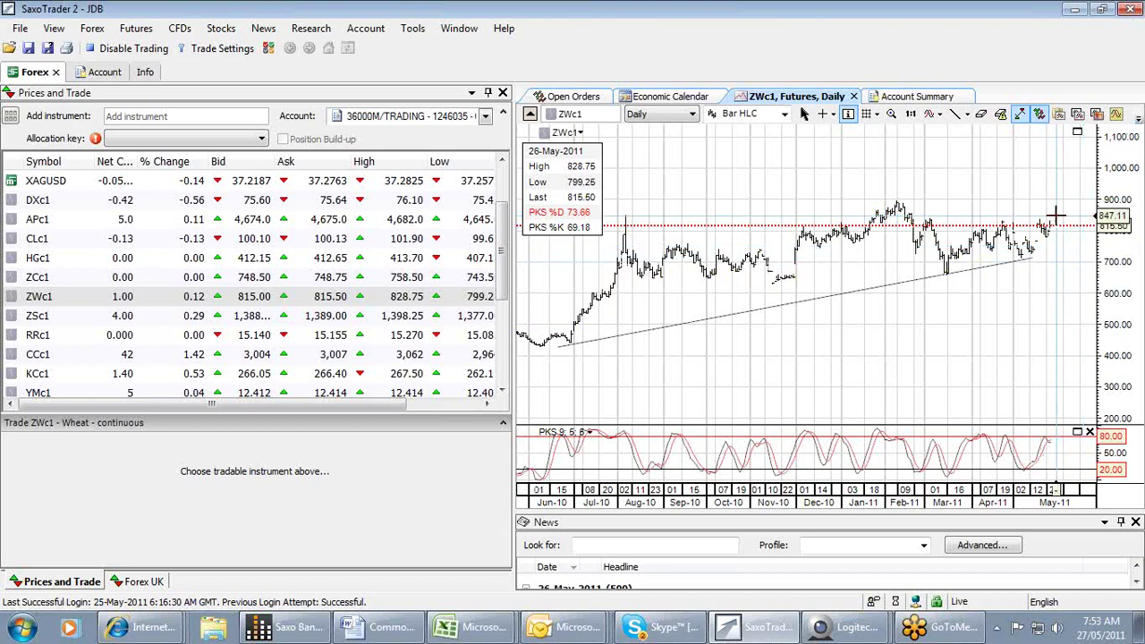
{"action": "left_click", "coordinate": [1050, 222]}
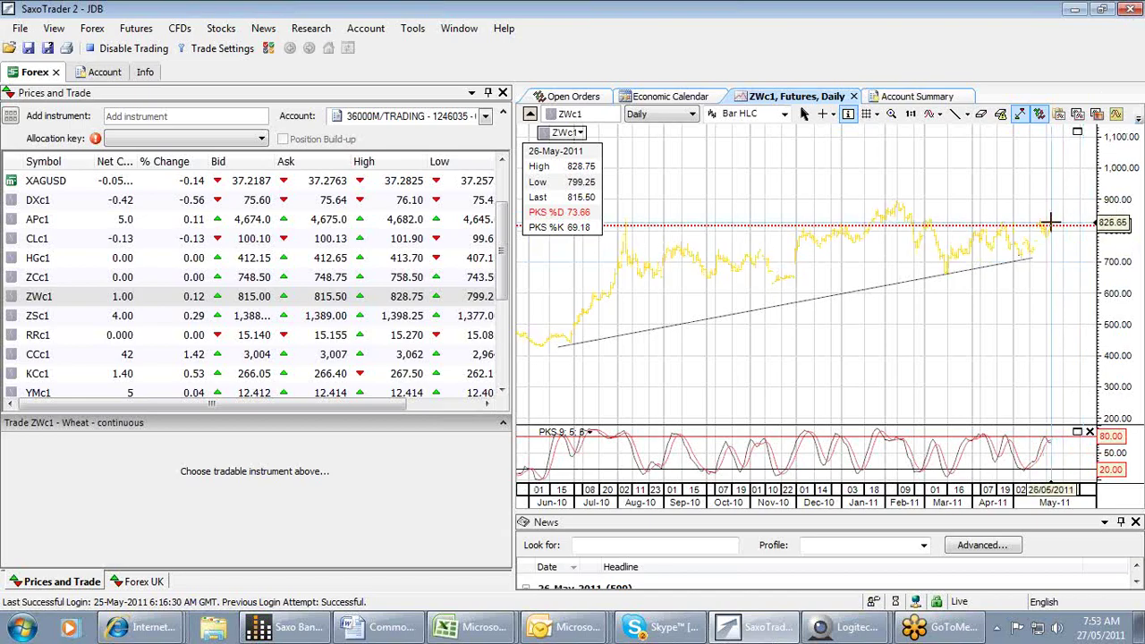
Step: View the daily charts of soybeans (ZSc1) and corn (ZCc1), including the latest bars of each
{"action": "left_click", "coordinate": [50, 315]}
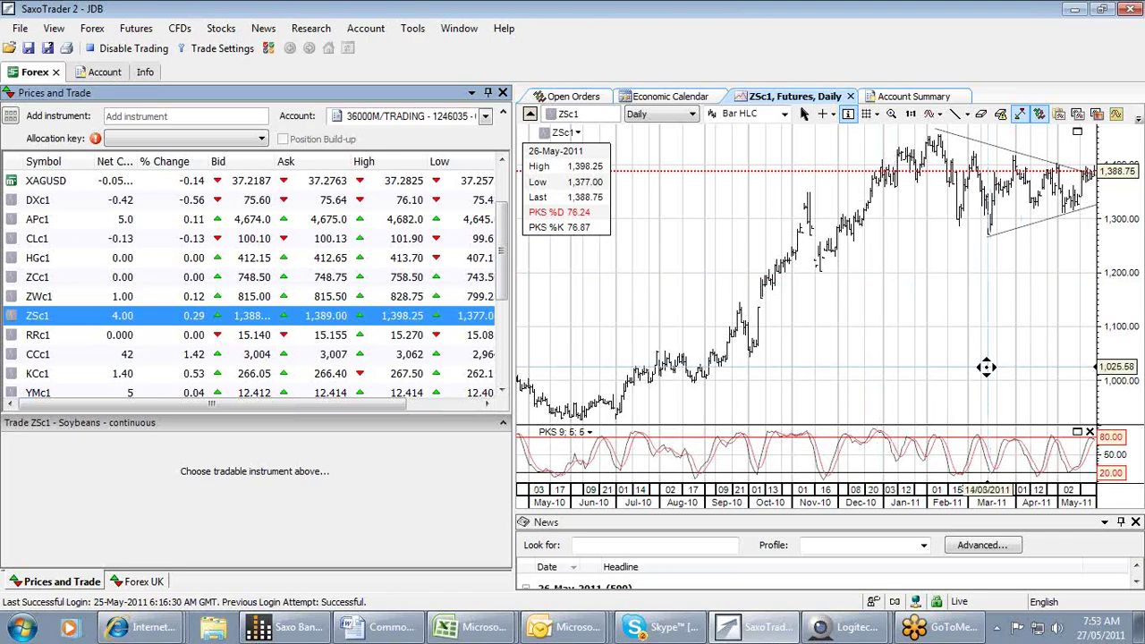
{"action": "left_click_drag", "start_coordinate": [984, 366], "coordinate": [972, 366]}
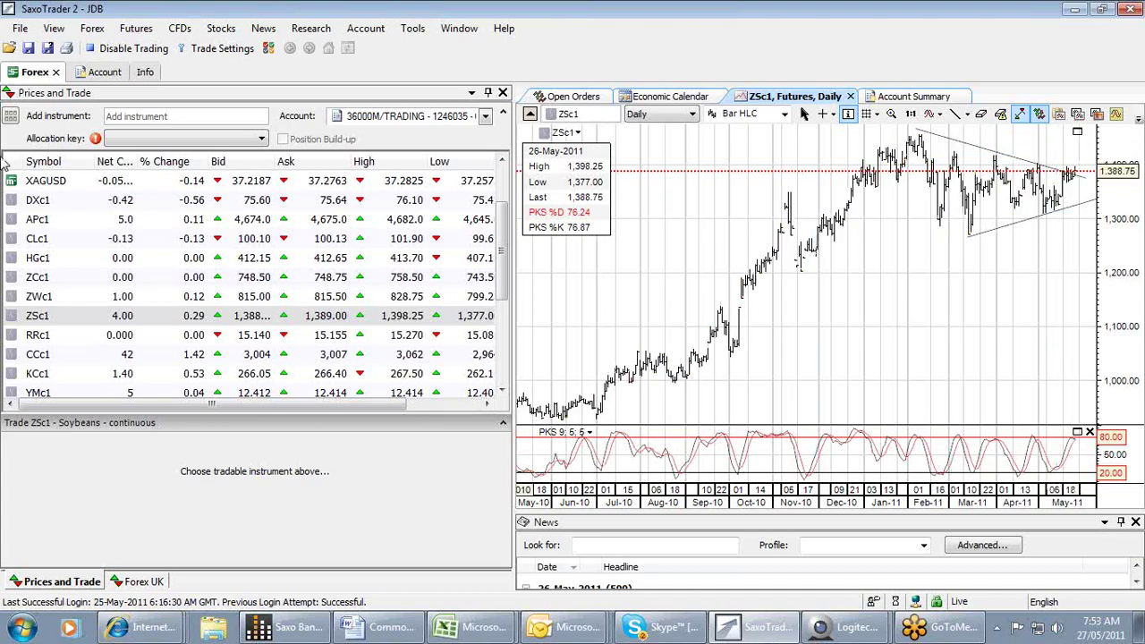
{"action": "left_click", "coordinate": [43, 280]}
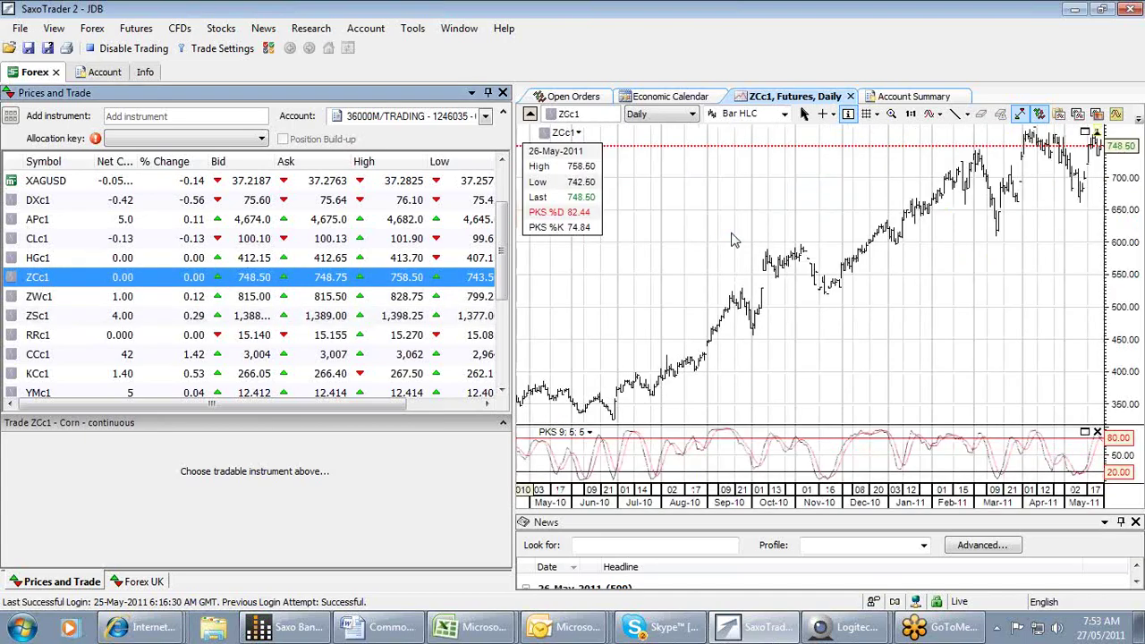
{"action": "left_click_drag", "start_coordinate": [1044, 330], "coordinate": [767, 325]}
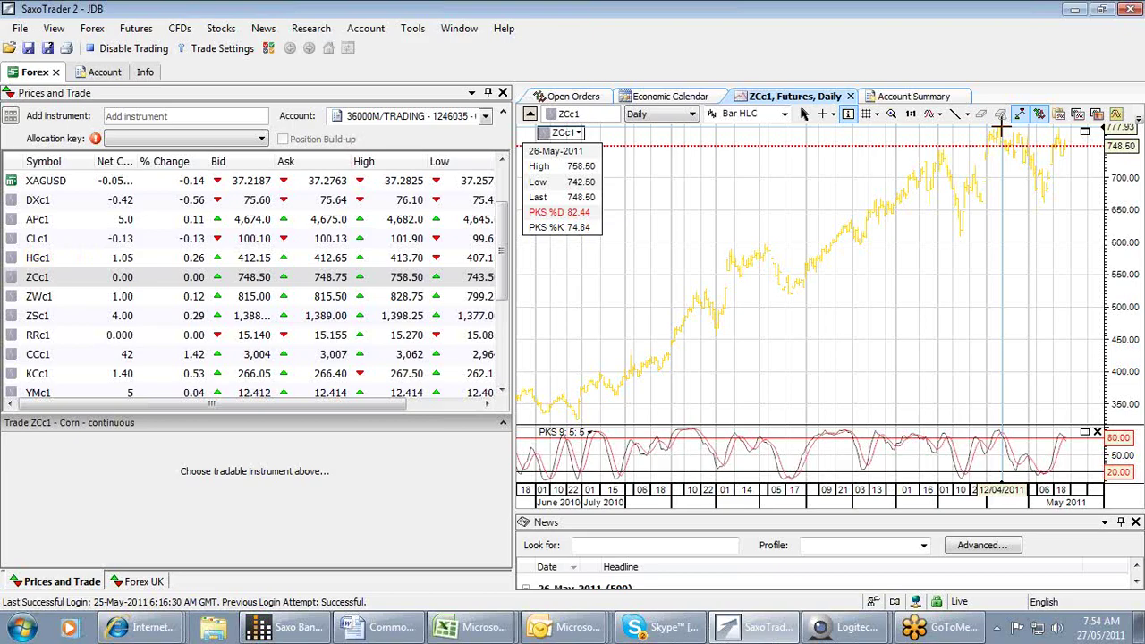
Step: Chart soybeans (ZSc1) again, view it on the Weekly period, and set the period back to Daily
{"action": "left_click", "coordinate": [47, 322]}
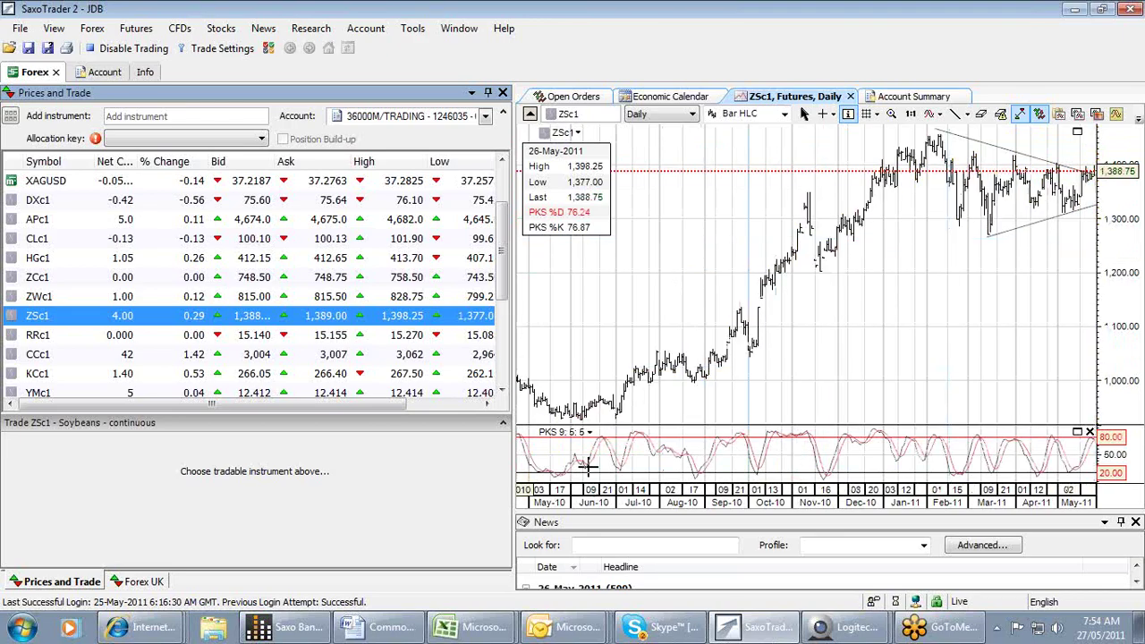
{"action": "left_click", "coordinate": [692, 114]}
{"action": "left_click", "coordinate": [650, 243]}
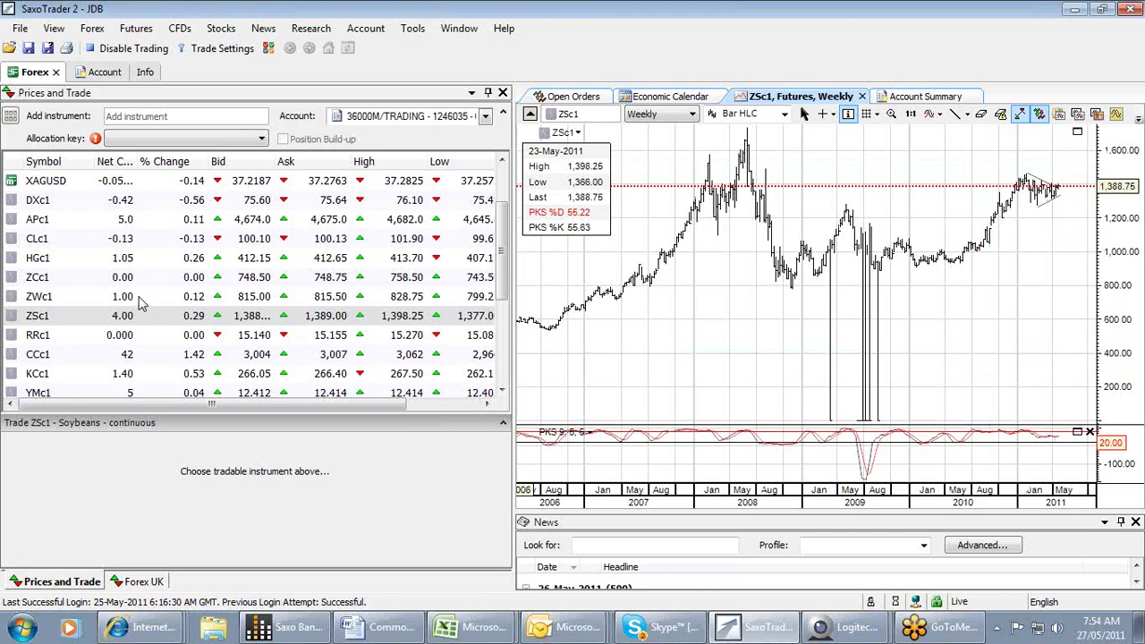
{"action": "left_click", "coordinate": [695, 116]}
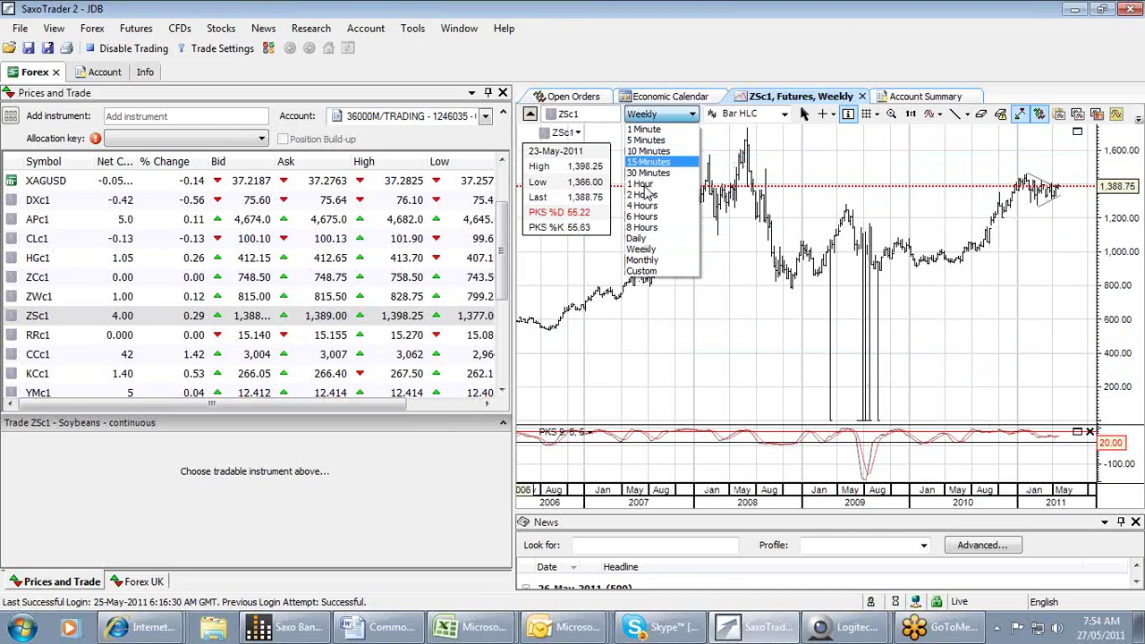
{"action": "left_click", "coordinate": [638, 239]}
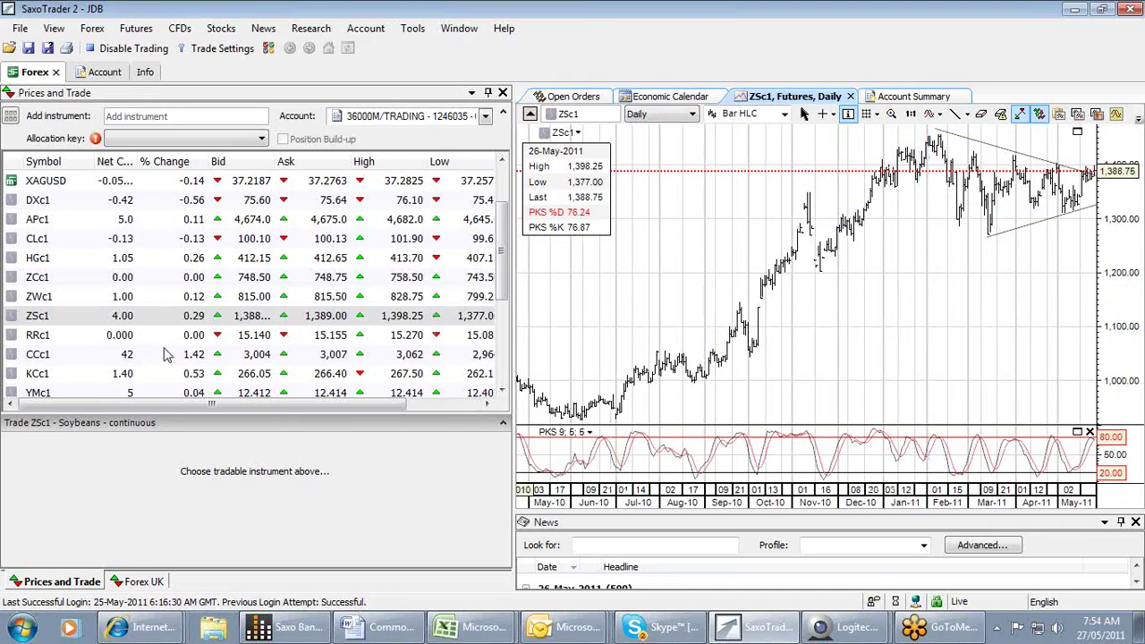
Step: Chart the SPI 200 index future (APc1) on the daily period
{"action": "mouse_move", "coordinate": [501, 244]}
{"action": "left_mouse_down"}
{"action": "mouse_move", "coordinate": [501, 284]}
{"action": "mouse_move", "coordinate": [501, 223]}
{"action": "left_mouse_up"}
{"action": "left_click", "coordinate": [52, 260]}
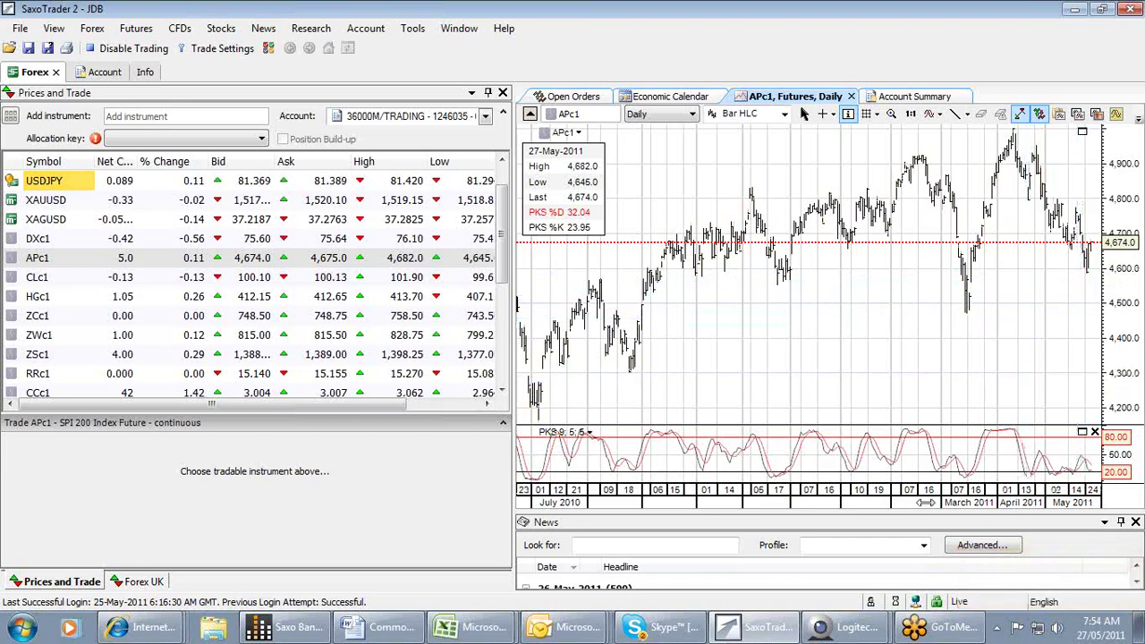
Step: Compress the time and price scales of the SPI 200 daily chart to view the price history back to late 2008
{"action": "left_click_drag", "start_coordinate": [926, 503], "coordinate": [662, 488]}
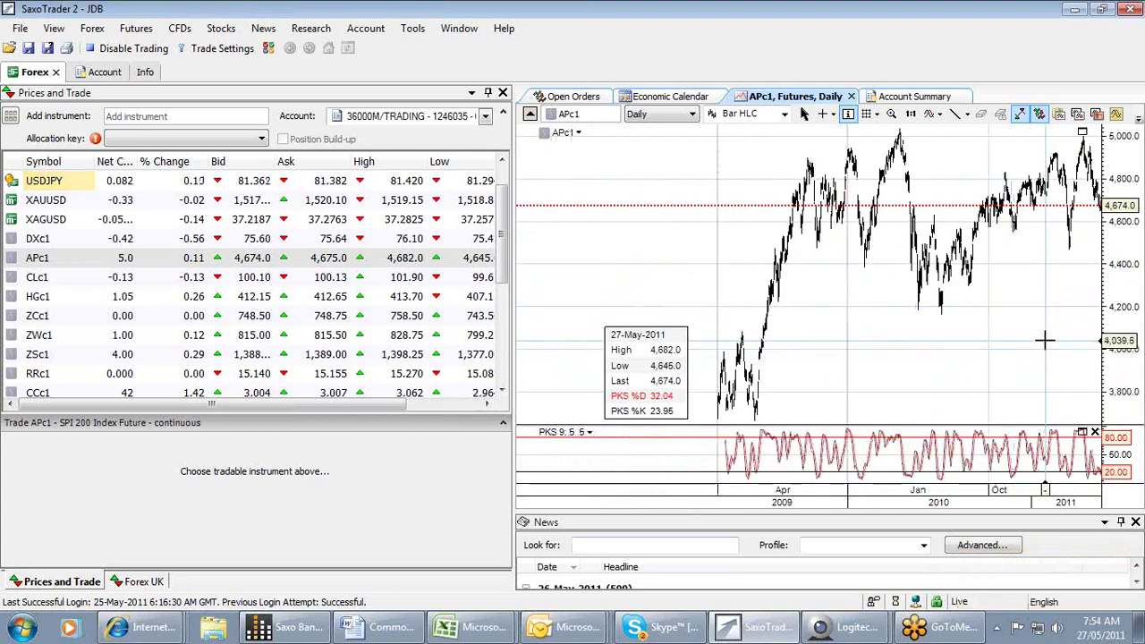
{"action": "left_click_drag", "start_coordinate": [1117, 277], "coordinate": [1130, 367]}
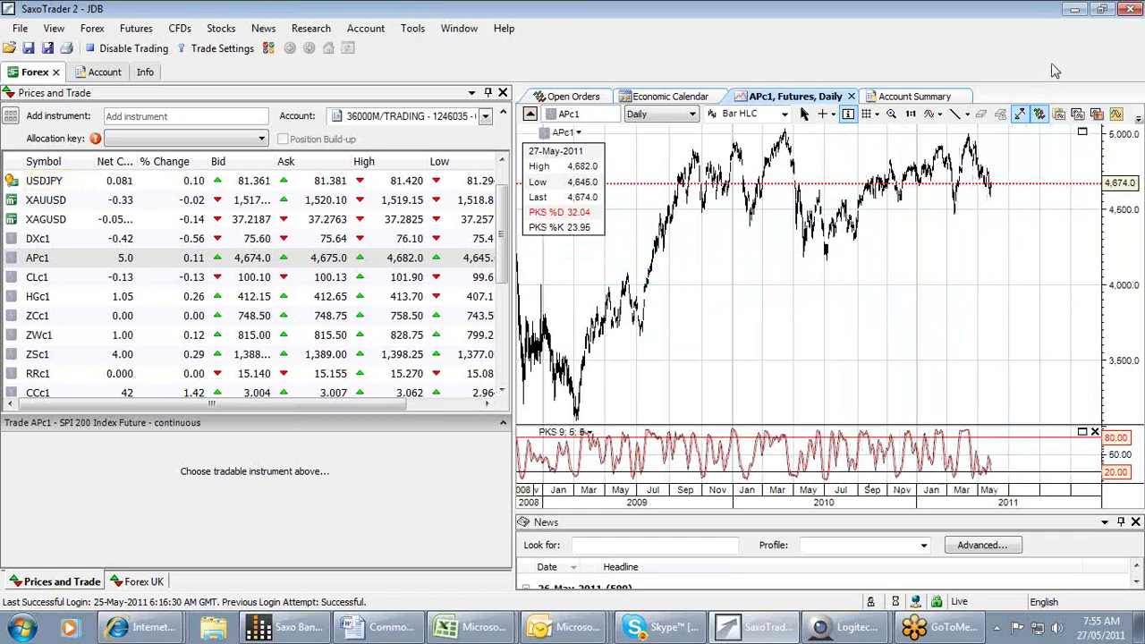
Step: Review the economic calendar for 27-May-2011 through the final US releases, and select silver (XAGUSD) in the price list
{"action": "left_click", "coordinate": [677, 96]}
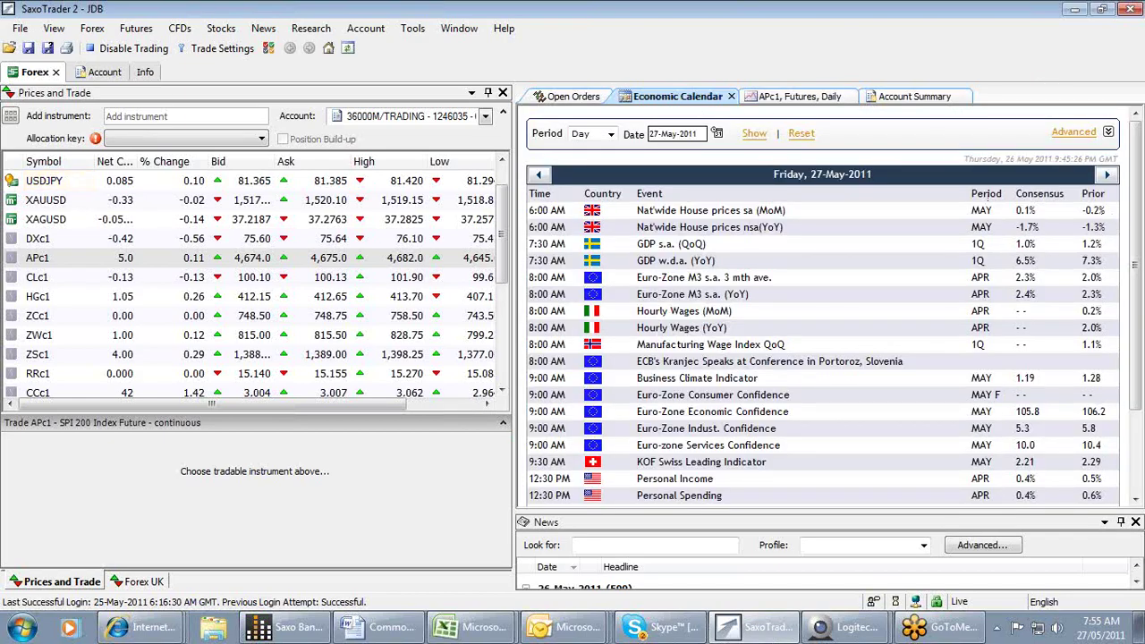
{"action": "left_click_drag", "start_coordinate": [1137, 204], "coordinate": [1138, 284]}
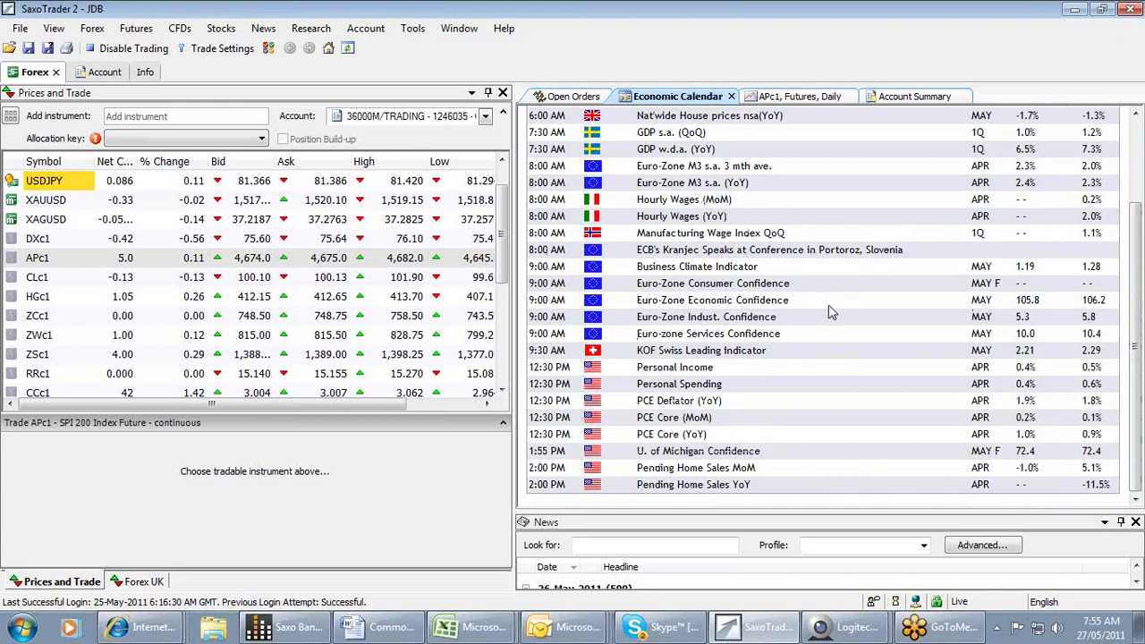
{"action": "left_click", "coordinate": [40, 318]}
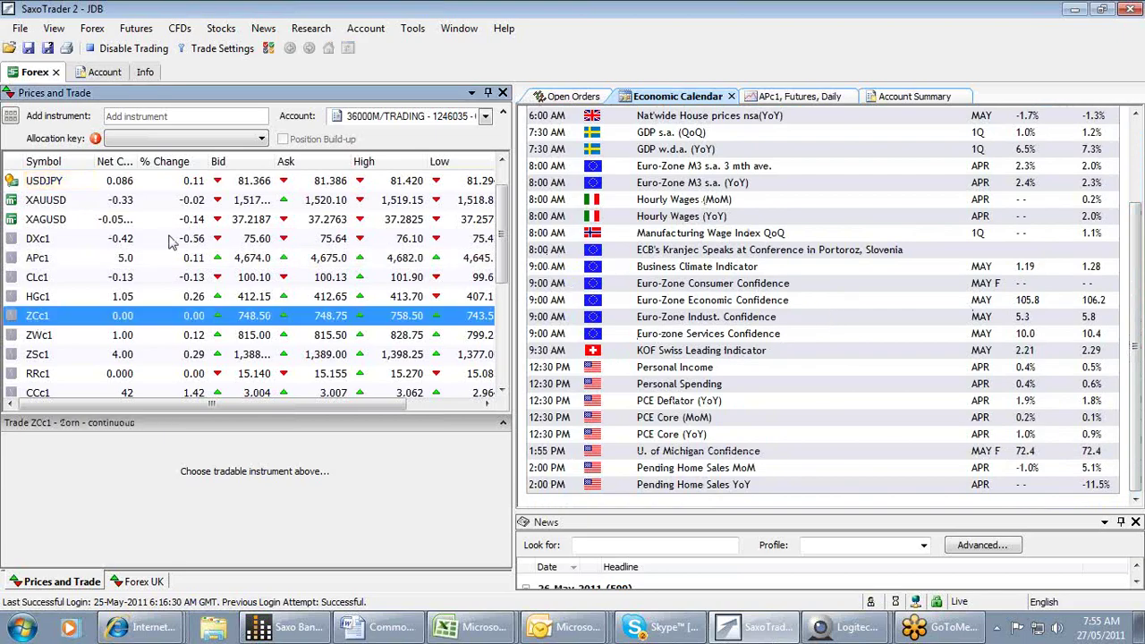
{"action": "left_click", "coordinate": [68, 221]}
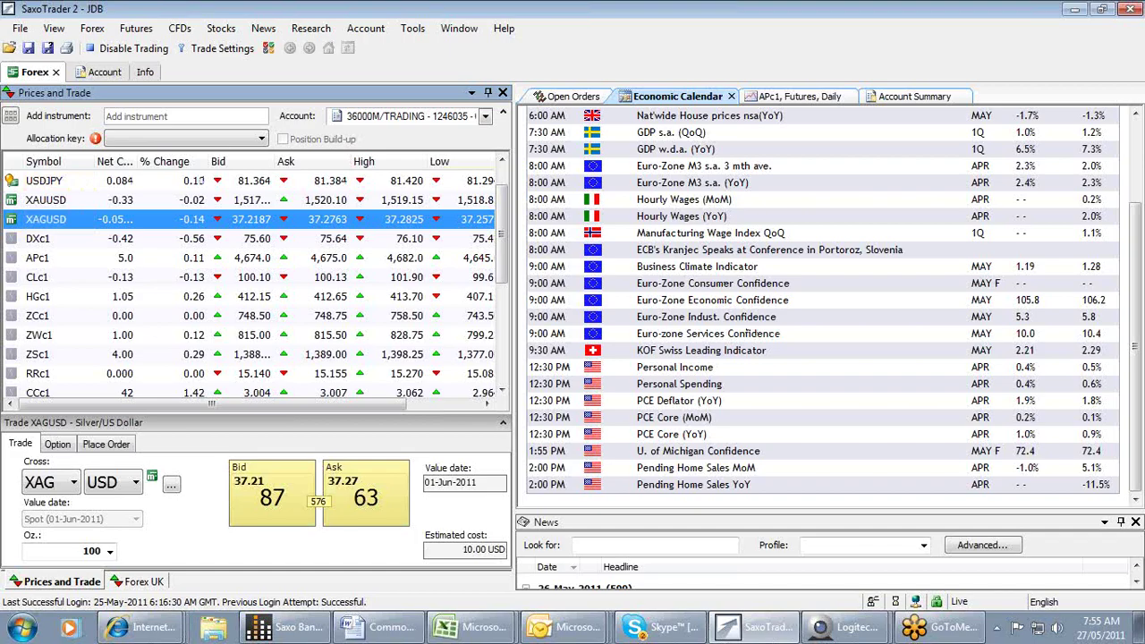
Step: Switch to the Logitech webcam software's Quick Capture window to show the camera feed
{"action": "right_click", "coordinate": [859, 630]}
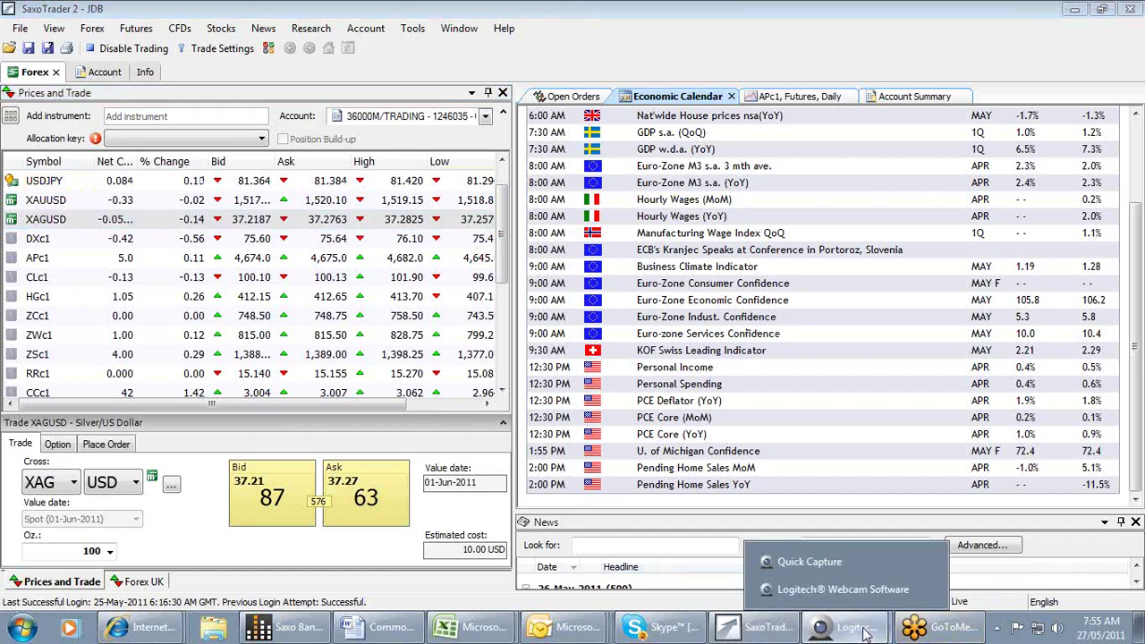
{"action": "left_click", "coordinate": [855, 562]}
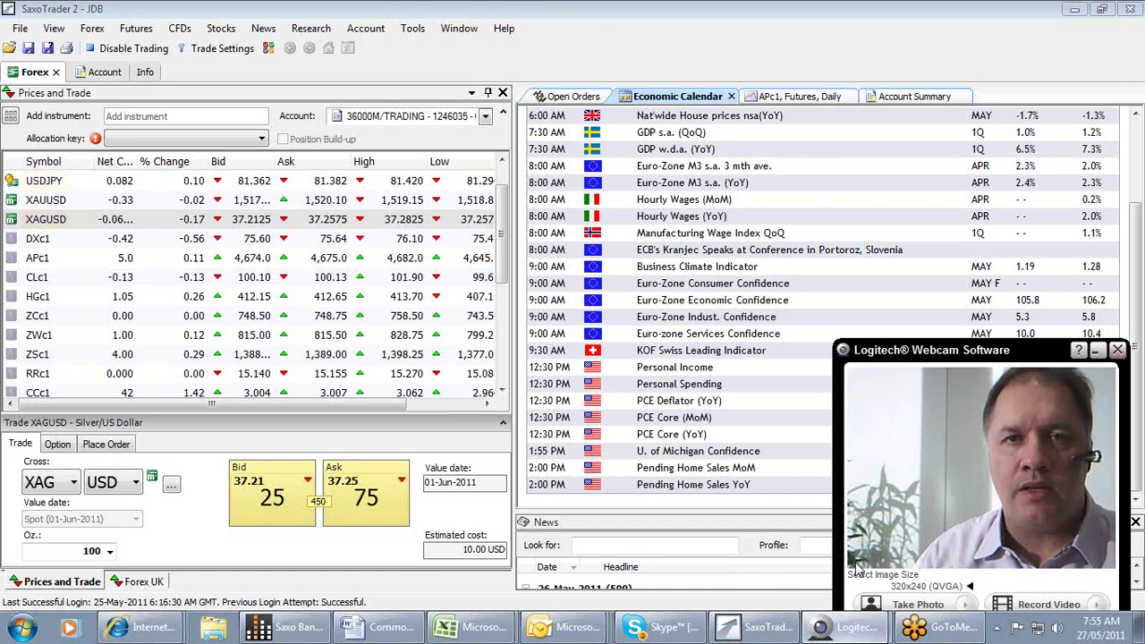